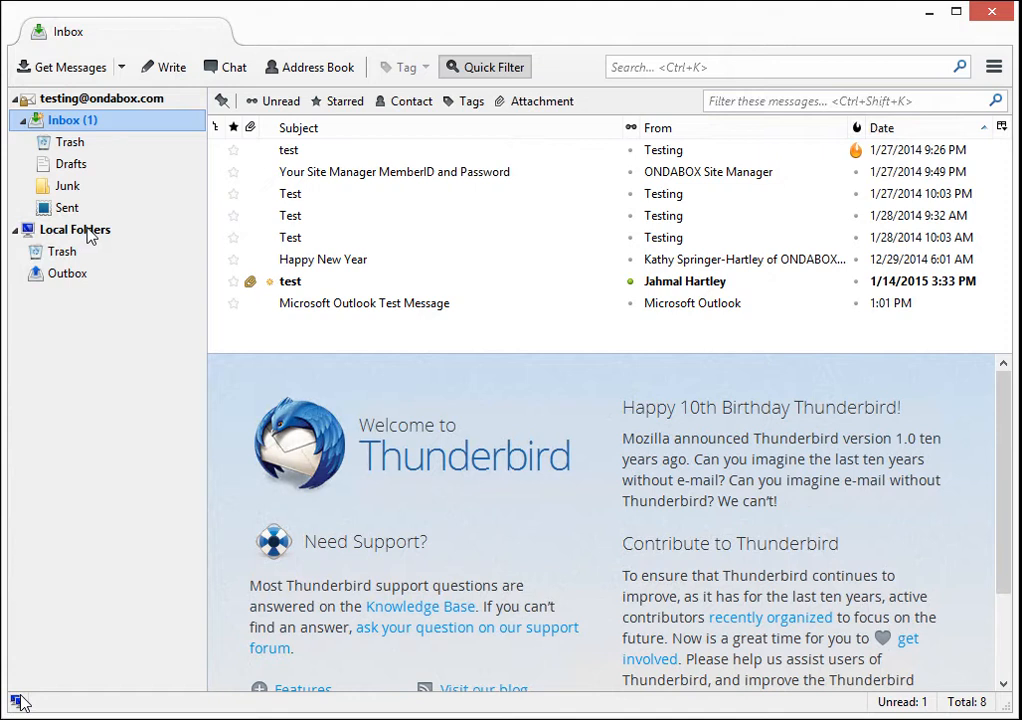
- Create a new folder named 'Test Archive' inside Local Folders
{"action": "left_click", "coordinate": [89, 234]}
{"action": "right_click", "coordinate": [90, 234]}
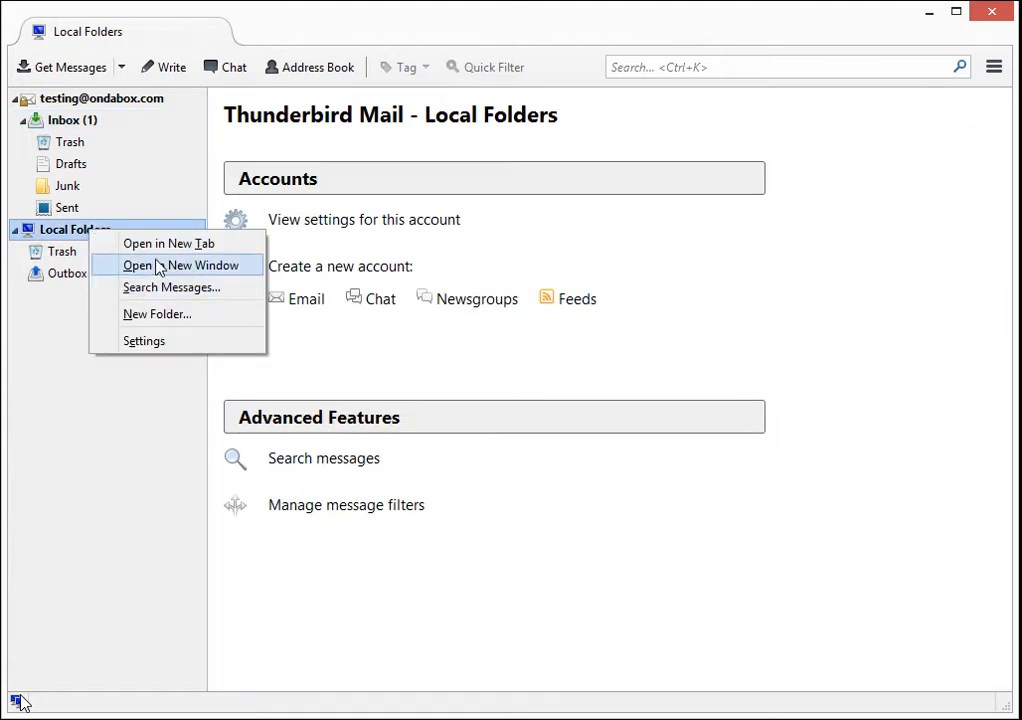
{"action": "left_click", "coordinate": [156, 316]}
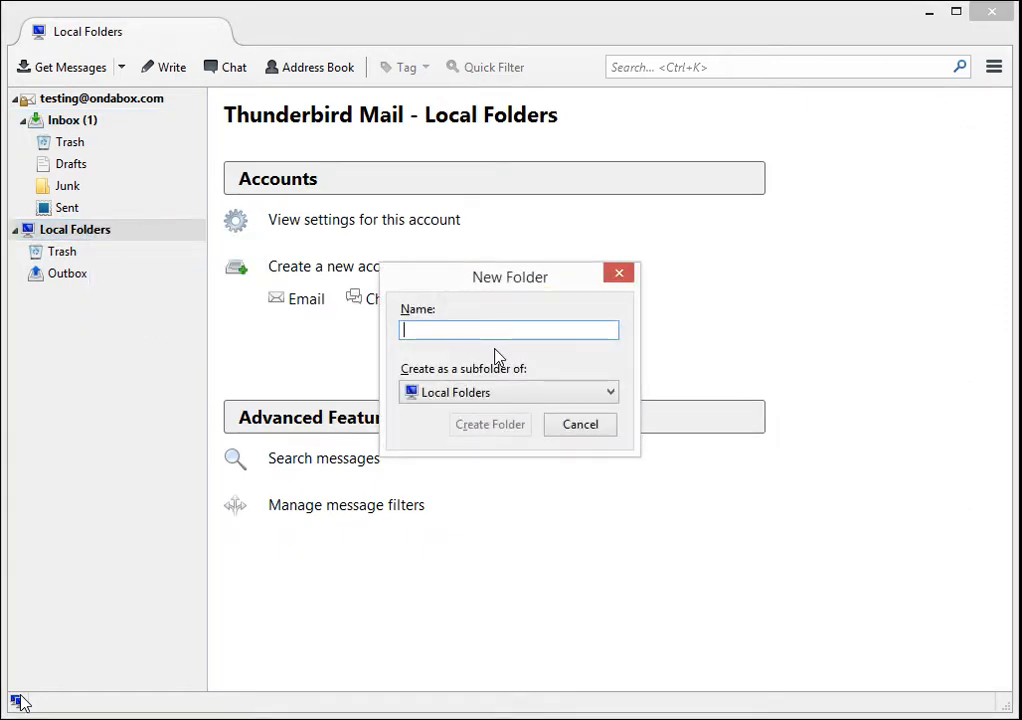
{"action": "type", "text": "Test A"}
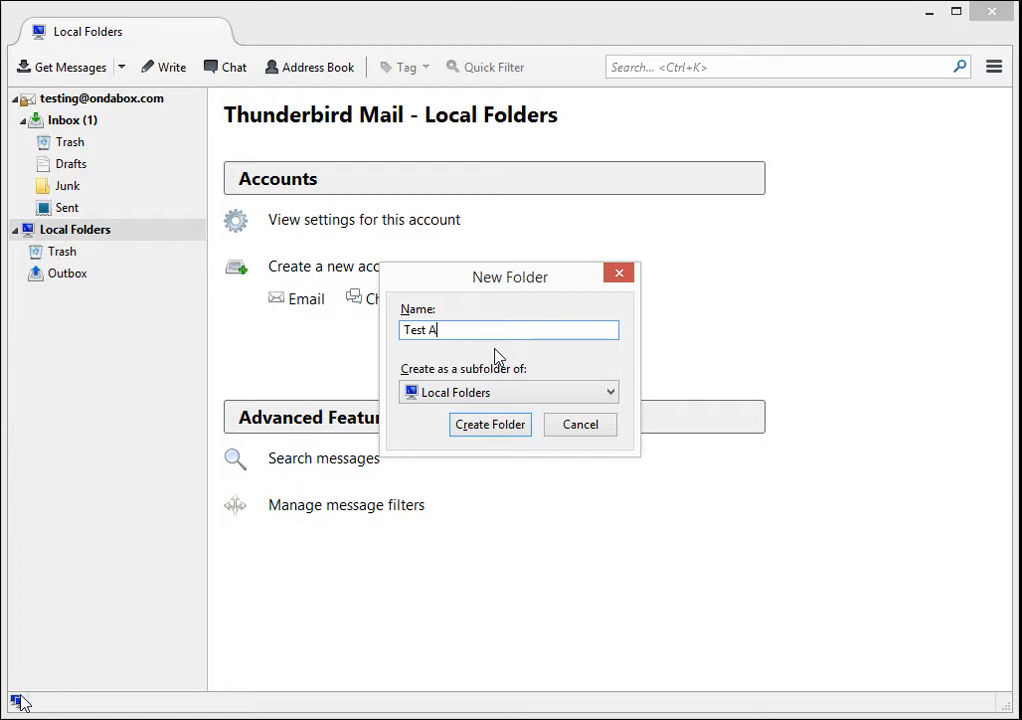
{"action": "type", "text": "rchive"}
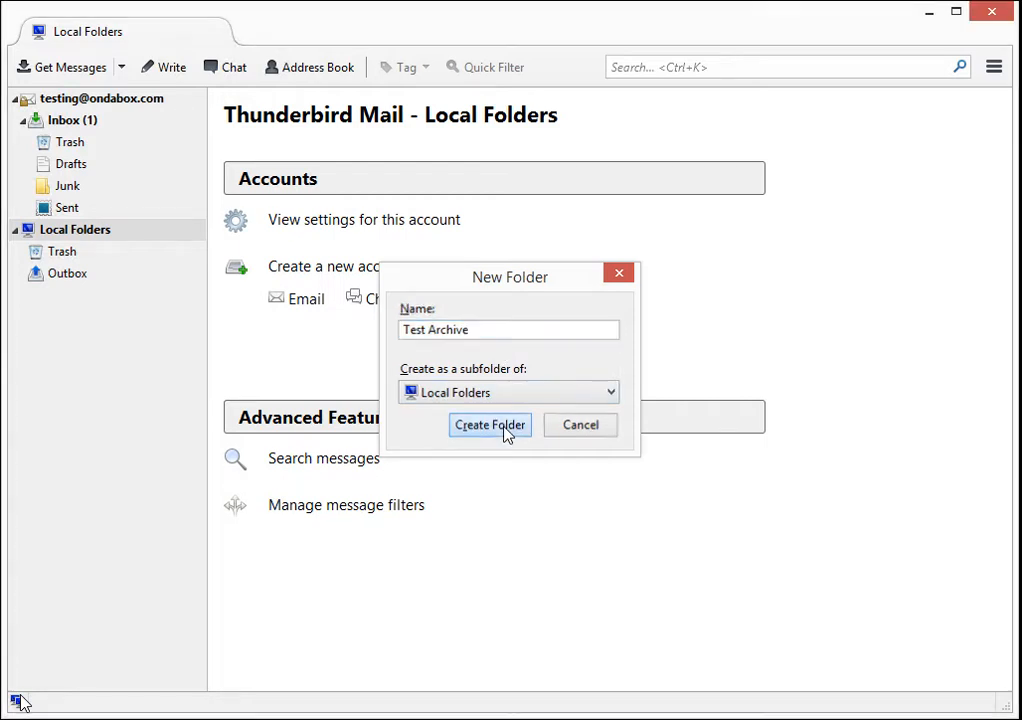
{"action": "left_click", "coordinate": [504, 430]}
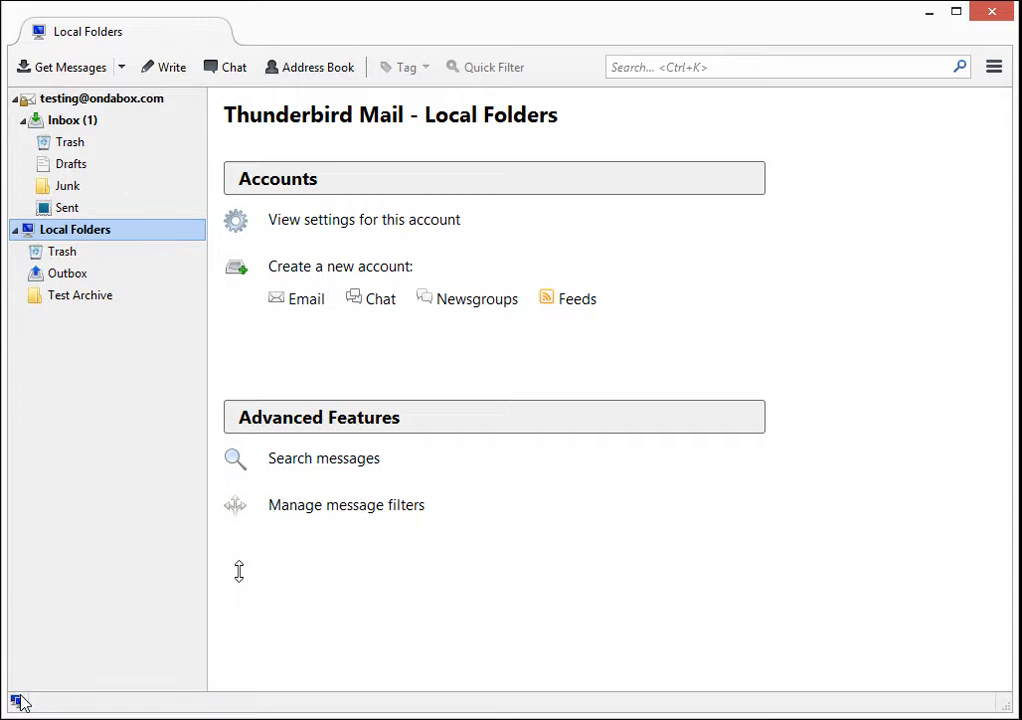
{"action": "left_click", "coordinate": [111, 101]}
- Open the mail account's Account Settings on its Copies & Folders page
{"action": "right_click", "coordinate": [111, 106]}
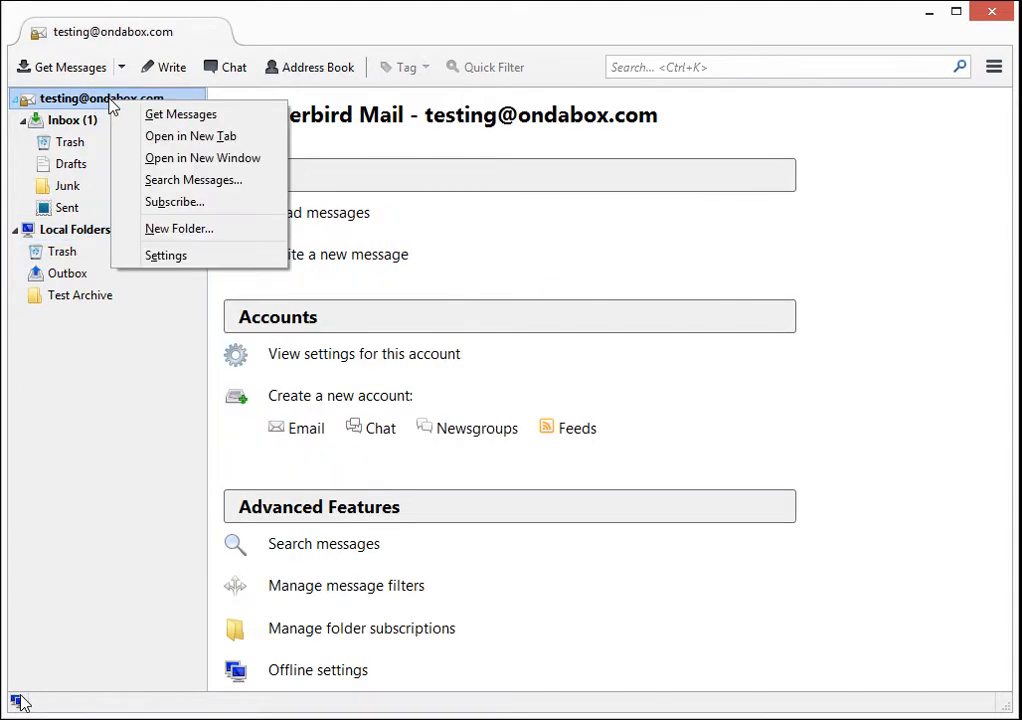
{"action": "left_click", "coordinate": [165, 257]}
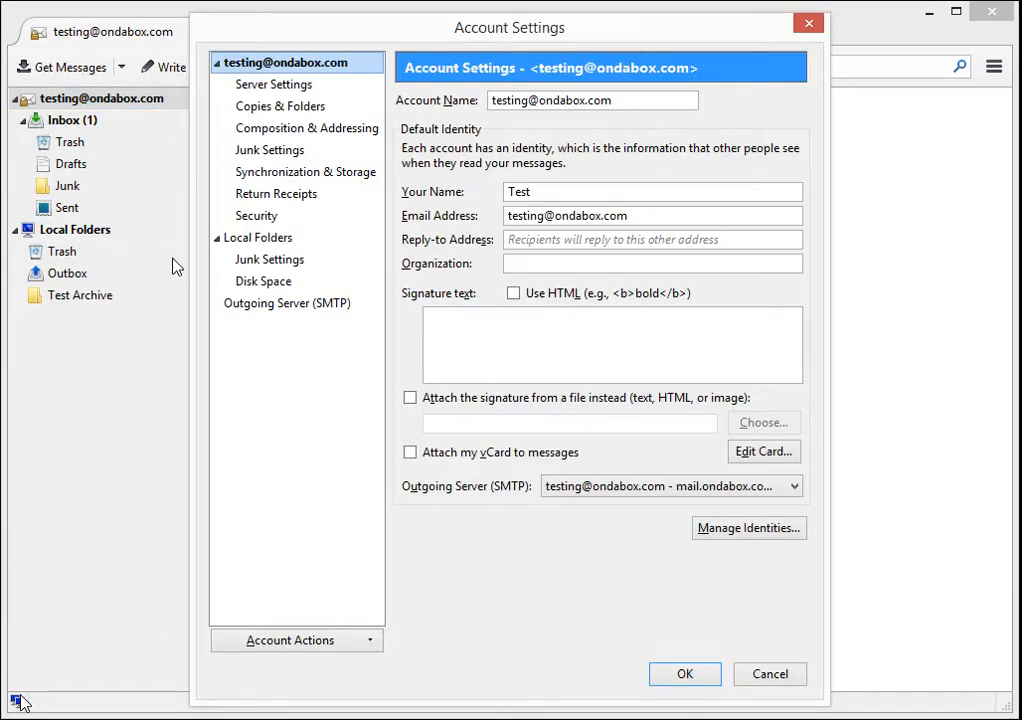
{"action": "left_click", "coordinate": [329, 118]}
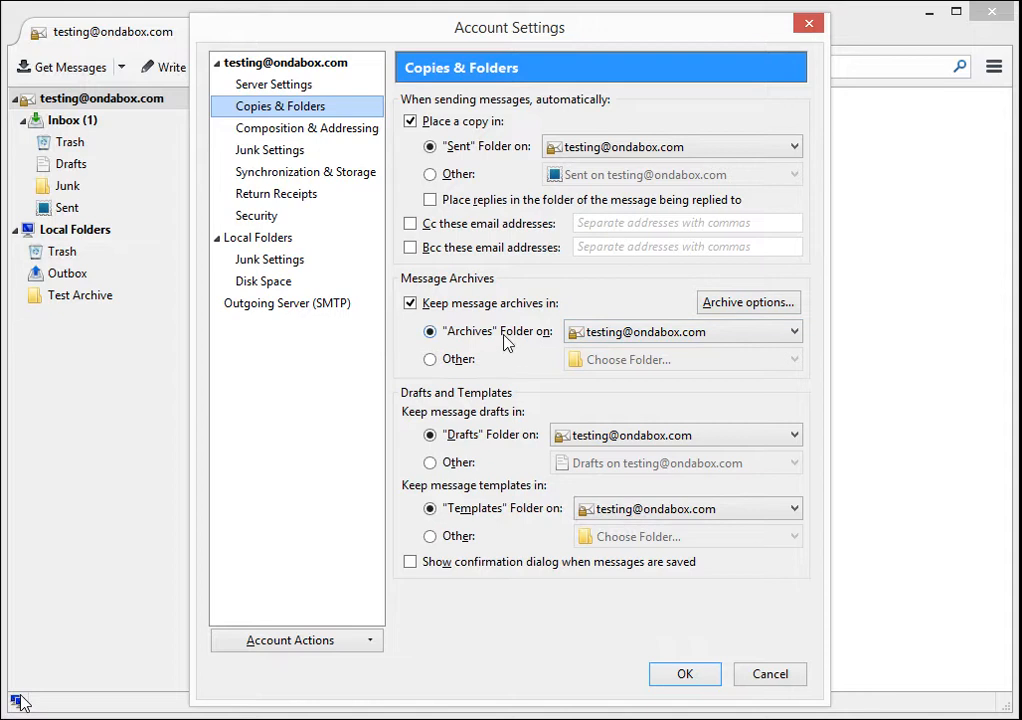
- Set Message Archives to Other: Test Archive on Local Folders
{"action": "left_click", "coordinate": [431, 362]}
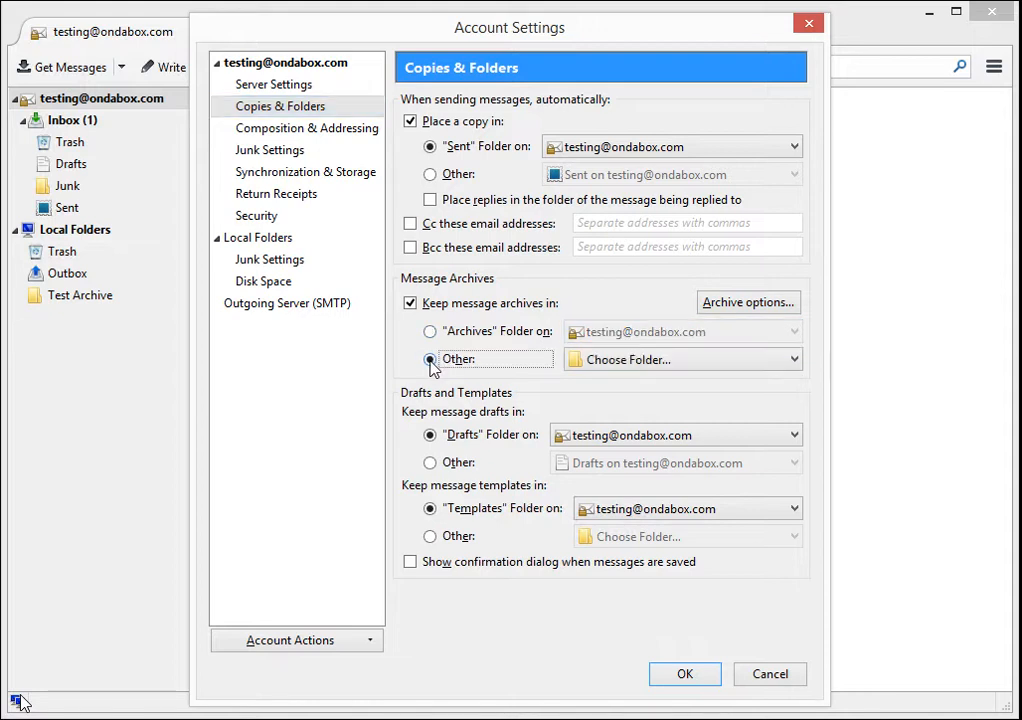
{"action": "left_click", "coordinate": [626, 362]}
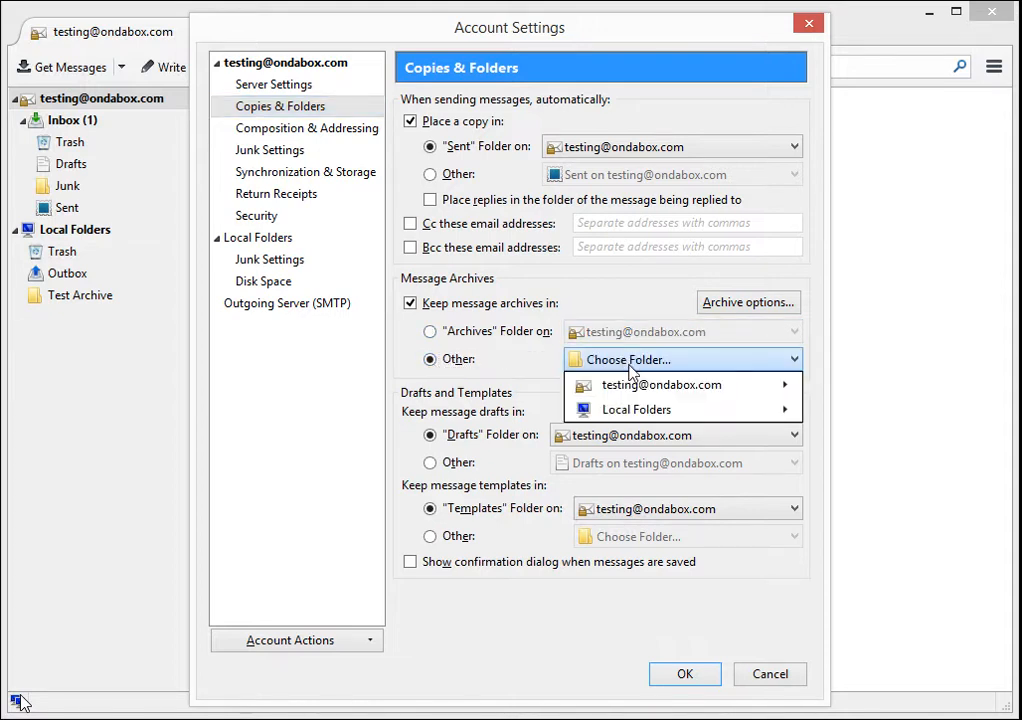
{"action": "mouse_move", "coordinate": [786, 420]}
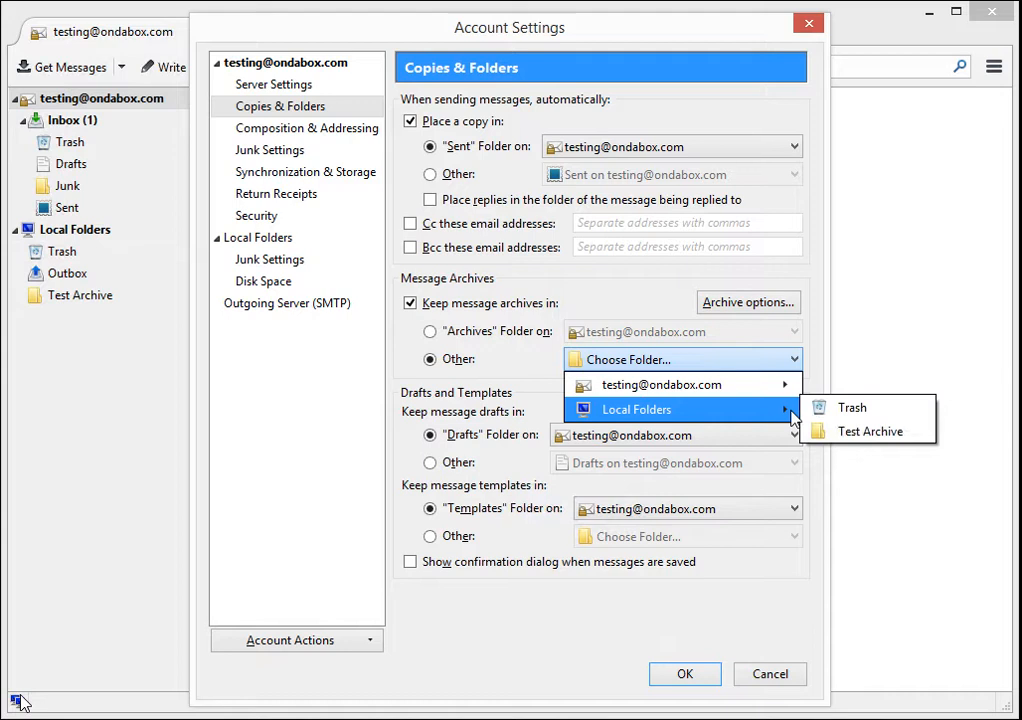
{"action": "left_click", "coordinate": [872, 436]}
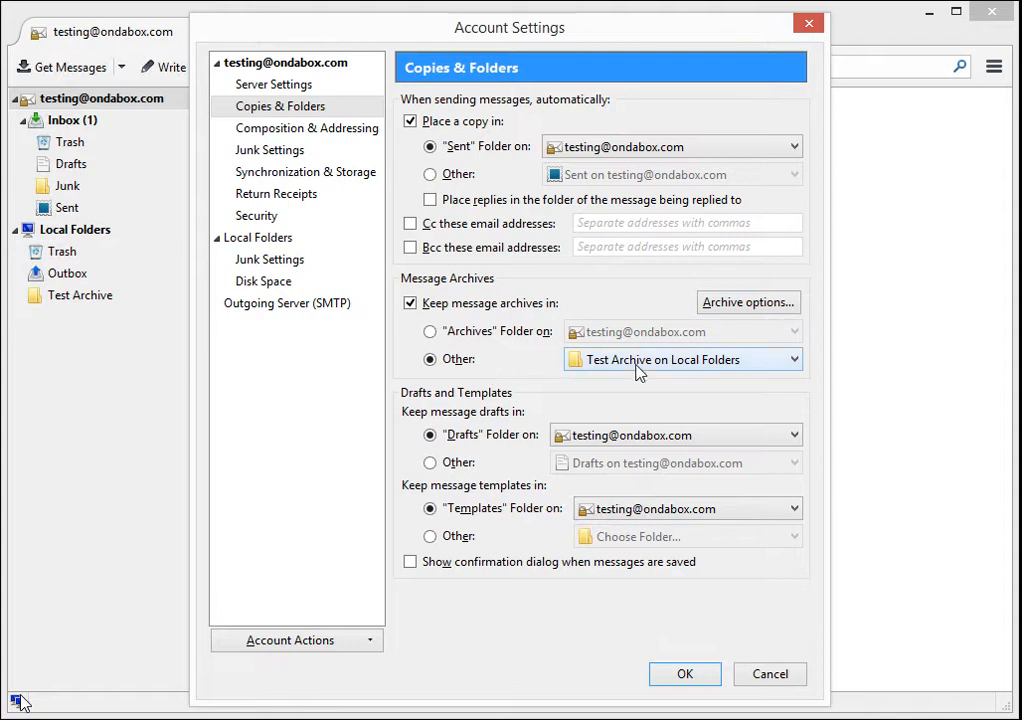
{"action": "left_click", "coordinate": [455, 339]}
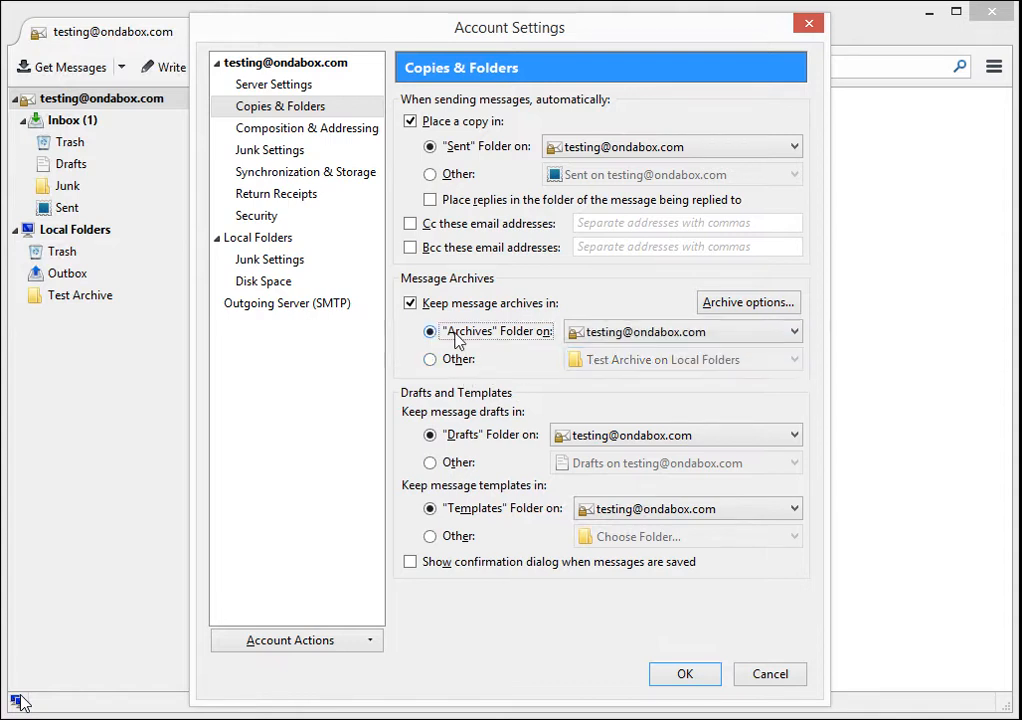
{"action": "left_click", "coordinate": [605, 331]}
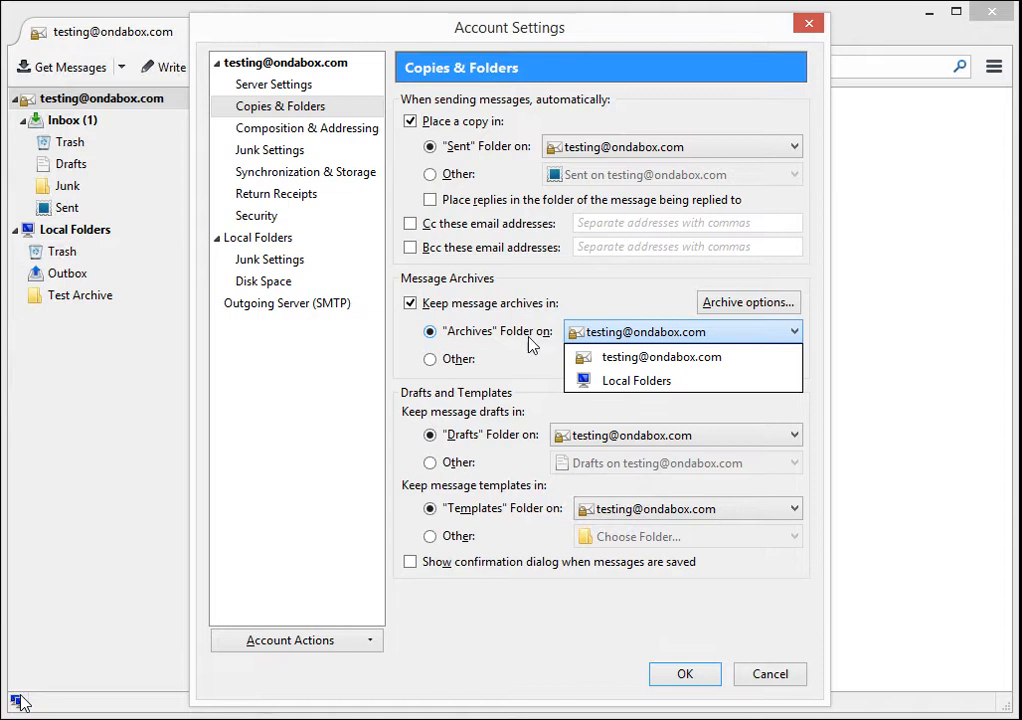
{"action": "left_click", "coordinate": [475, 366]}
{"action": "left_click", "coordinate": [461, 366]}
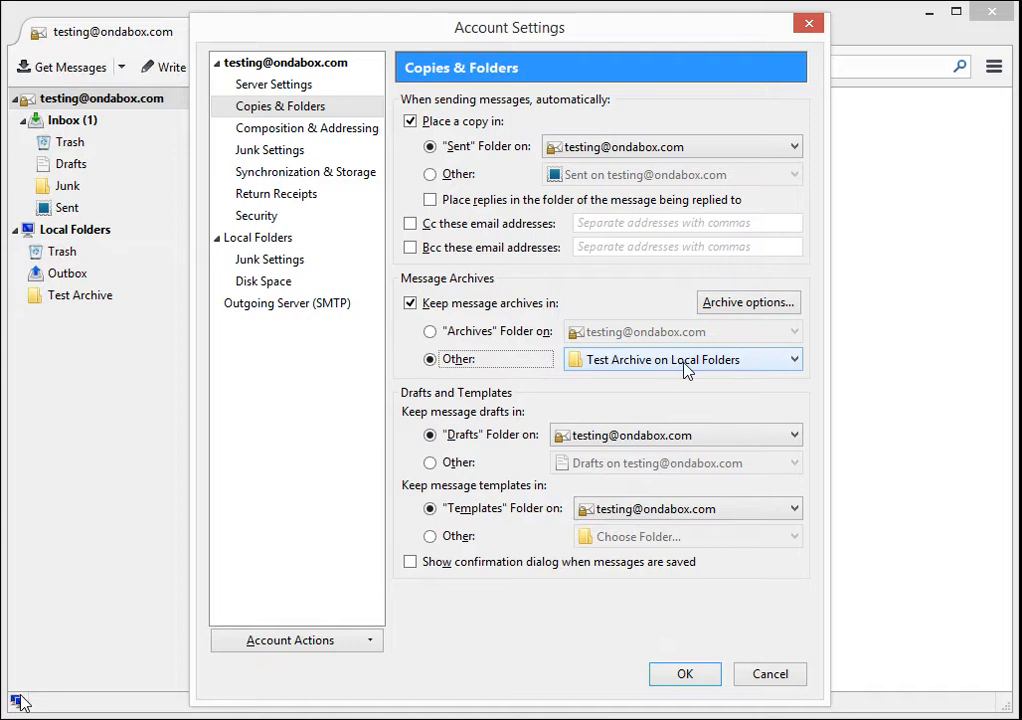
- Choose yearly archived folders with 'Keep existing folder structure' checked, and confirm the archive options
{"action": "left_click", "coordinate": [778, 300]}
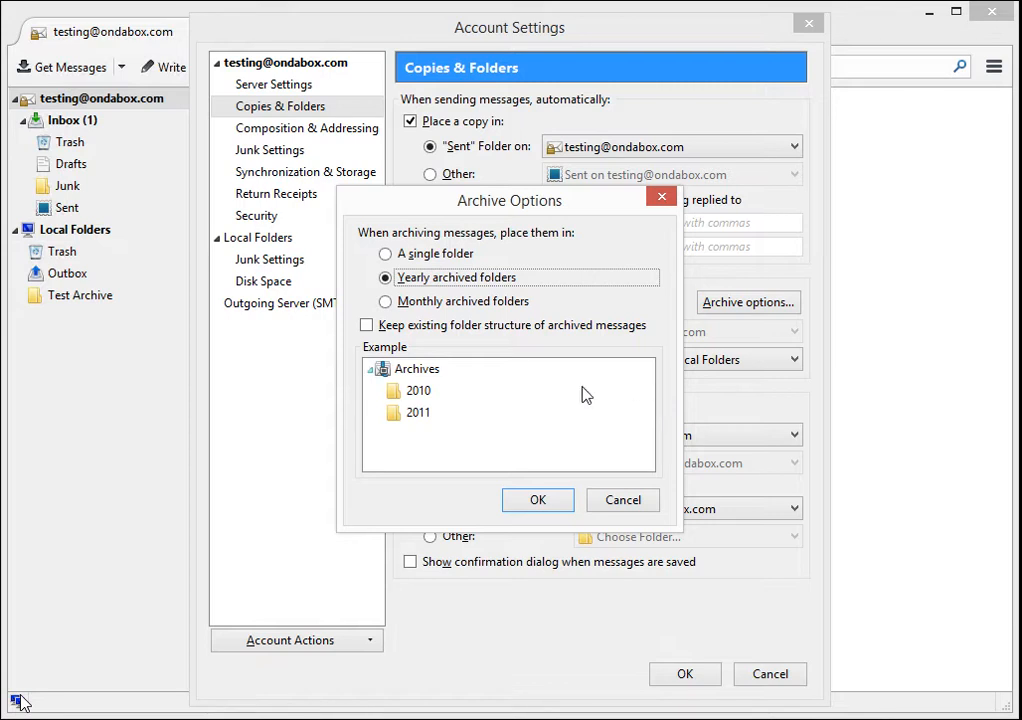
{"action": "left_click", "coordinate": [440, 330]}
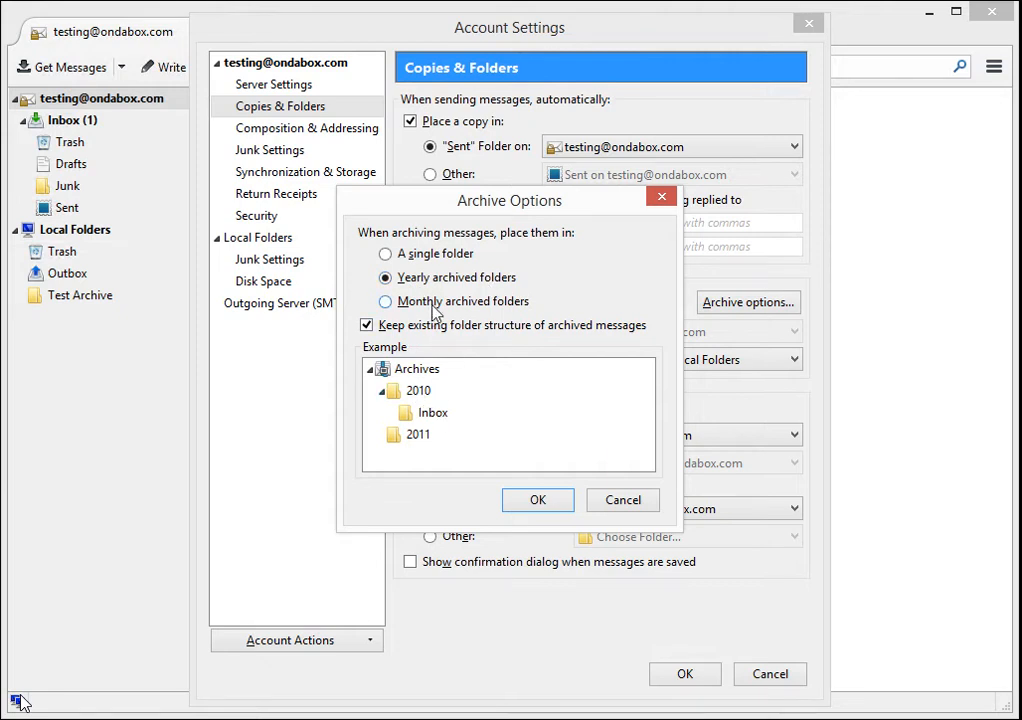
{"action": "left_click", "coordinate": [435, 304]}
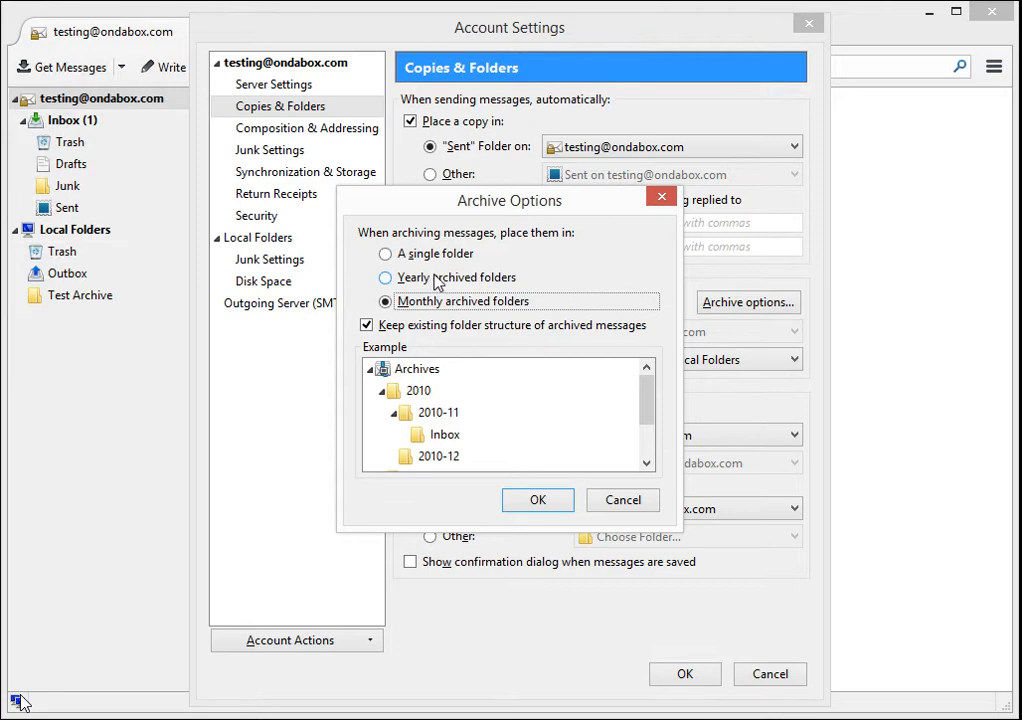
{"action": "left_click", "coordinate": [432, 280]}
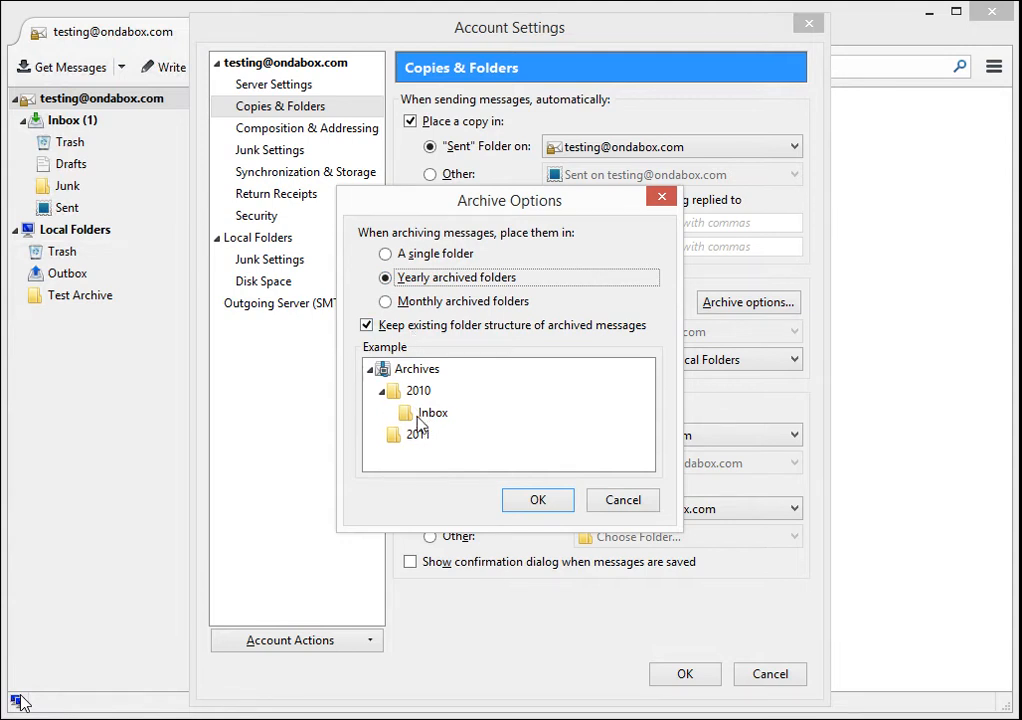
{"action": "left_click", "coordinate": [408, 333]}
{"action": "left_click", "coordinate": [407, 334]}
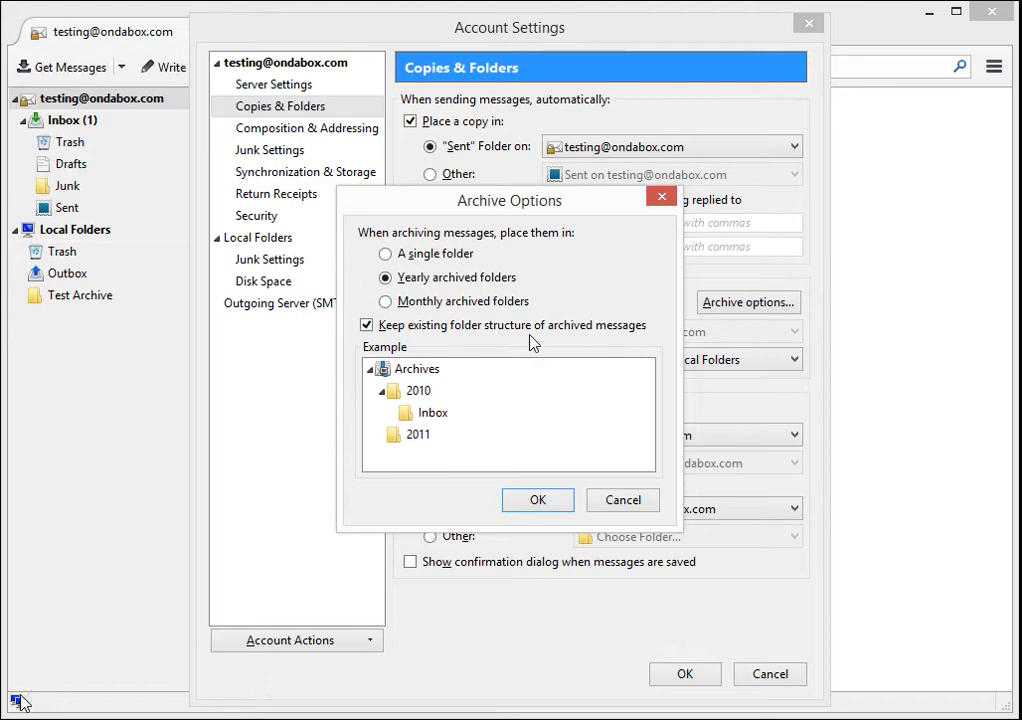
{"action": "left_click", "coordinate": [557, 505]}
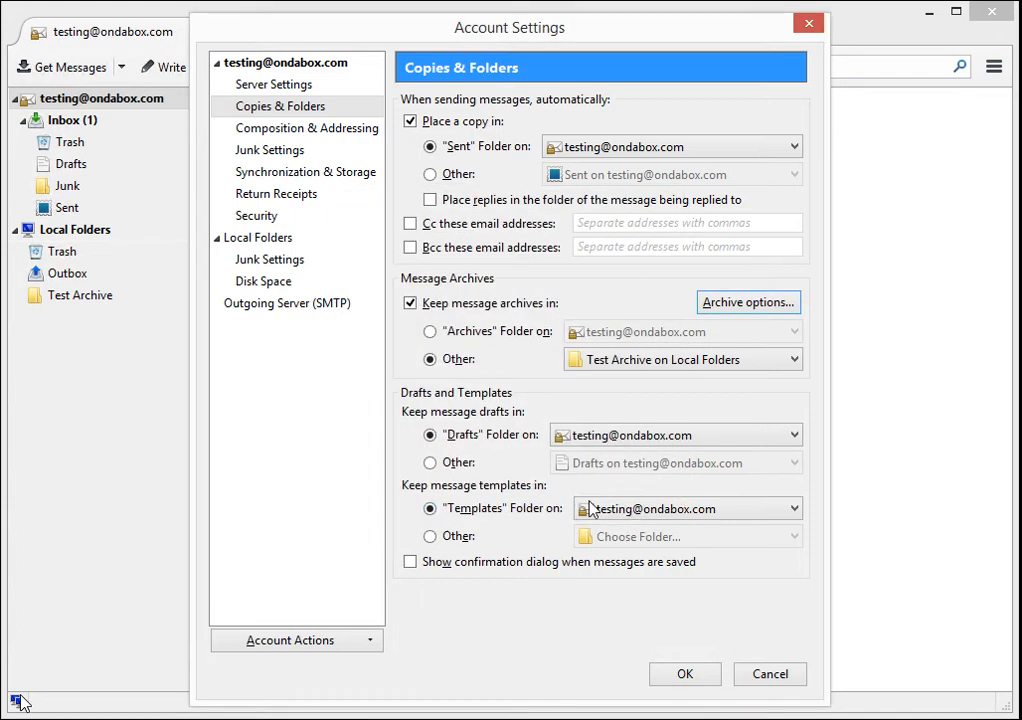
- Save the account settings, accept the Junk settings prompt, and show the Inbox
{"action": "left_click", "coordinate": [697, 676]}
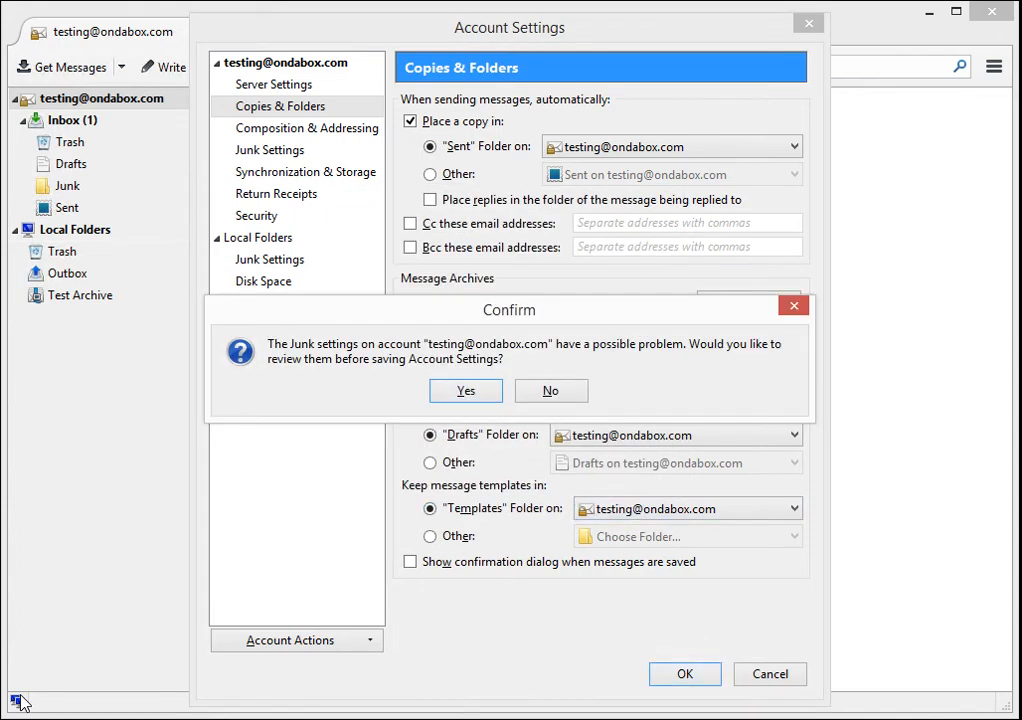
{"action": "left_click", "coordinate": [551, 391]}
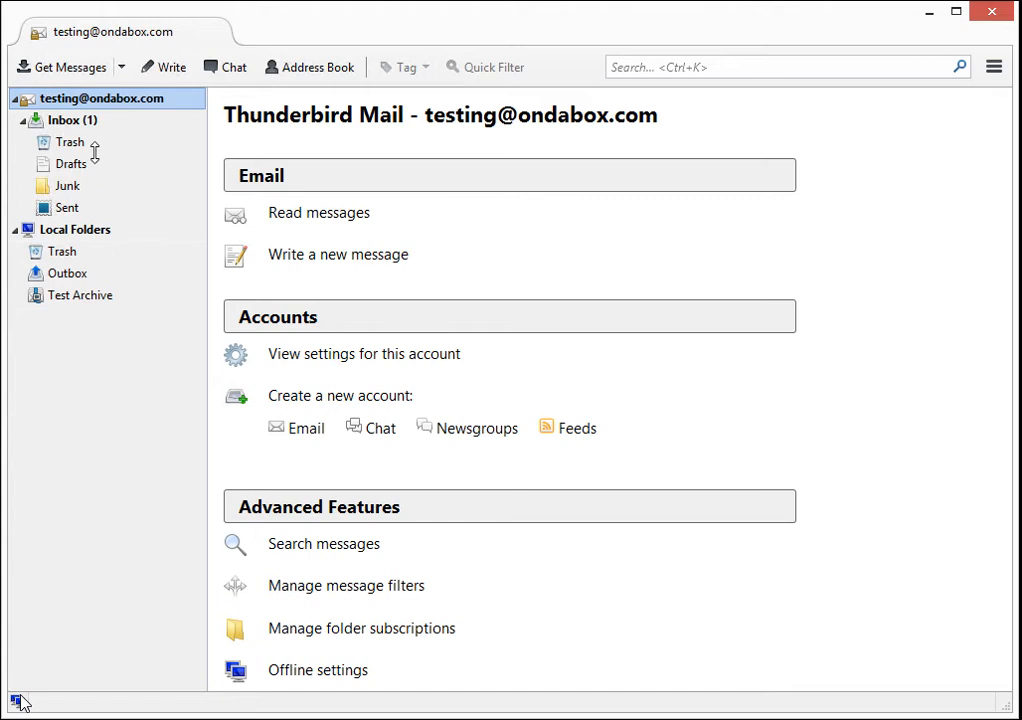
{"action": "left_click", "coordinate": [85, 124]}
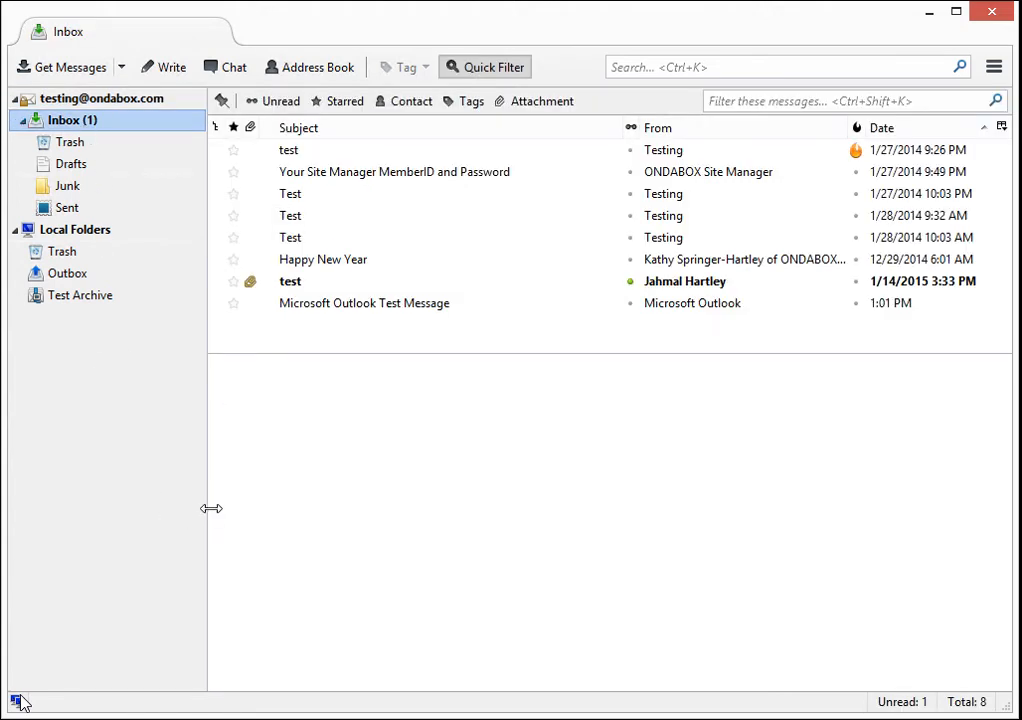
- Archive the 1/27/2014 'test' message from the Inbox, then view Test Archive
{"action": "left_click", "coordinate": [474, 154]}
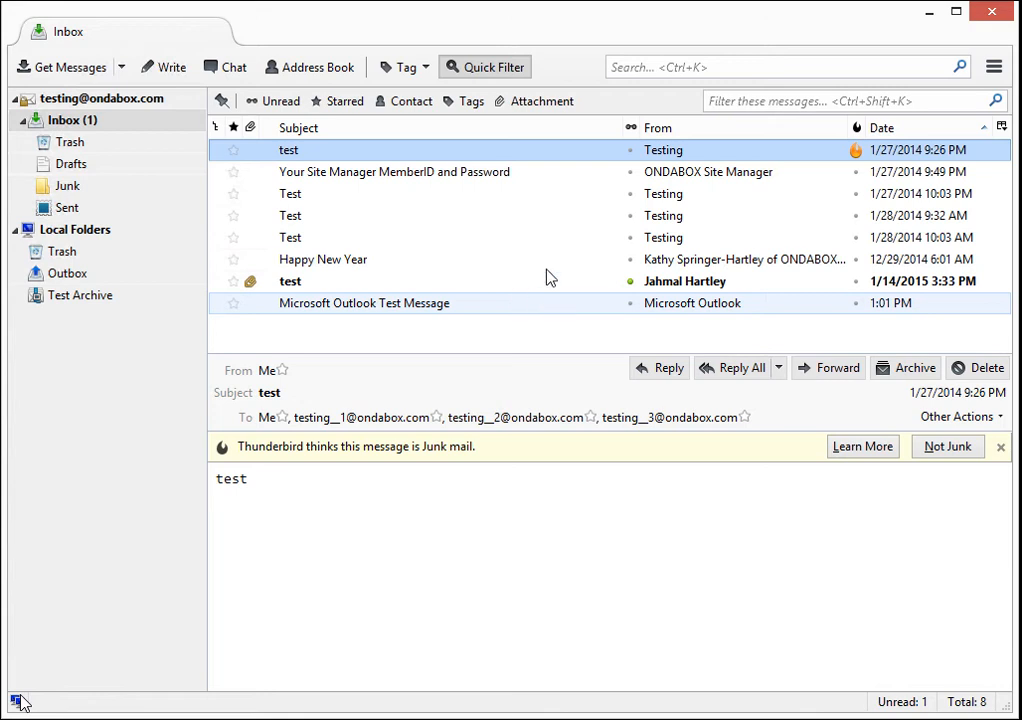
{"action": "left_click", "coordinate": [545, 260], "text": "shift"}
{"action": "left_click", "coordinate": [490, 160]}
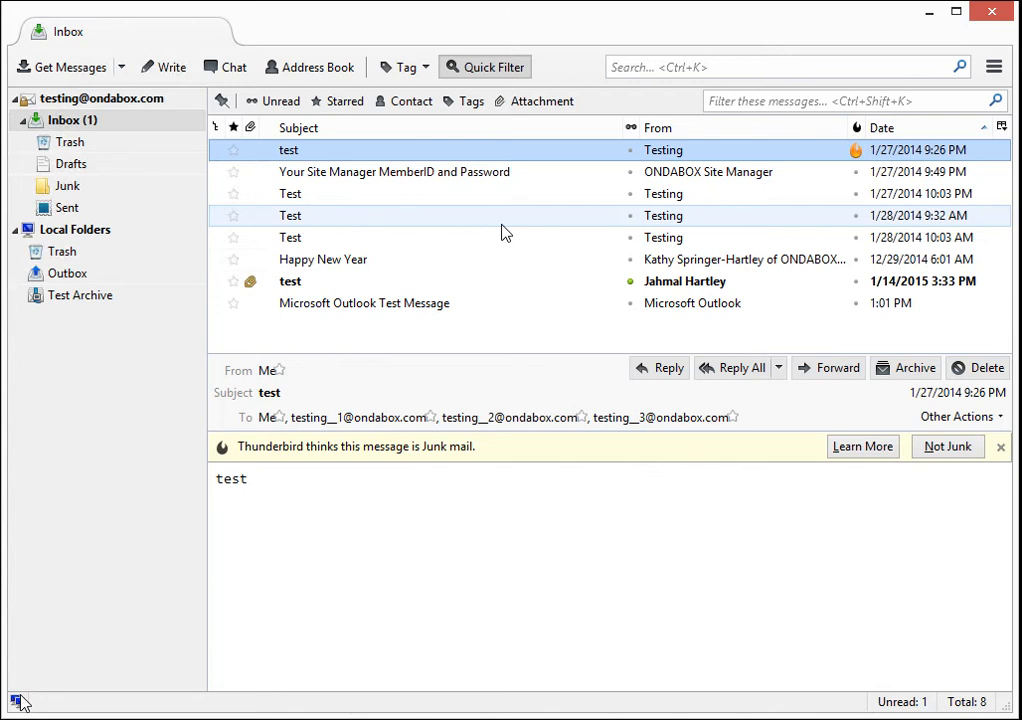
{"action": "right_click", "coordinate": [410, 157]}
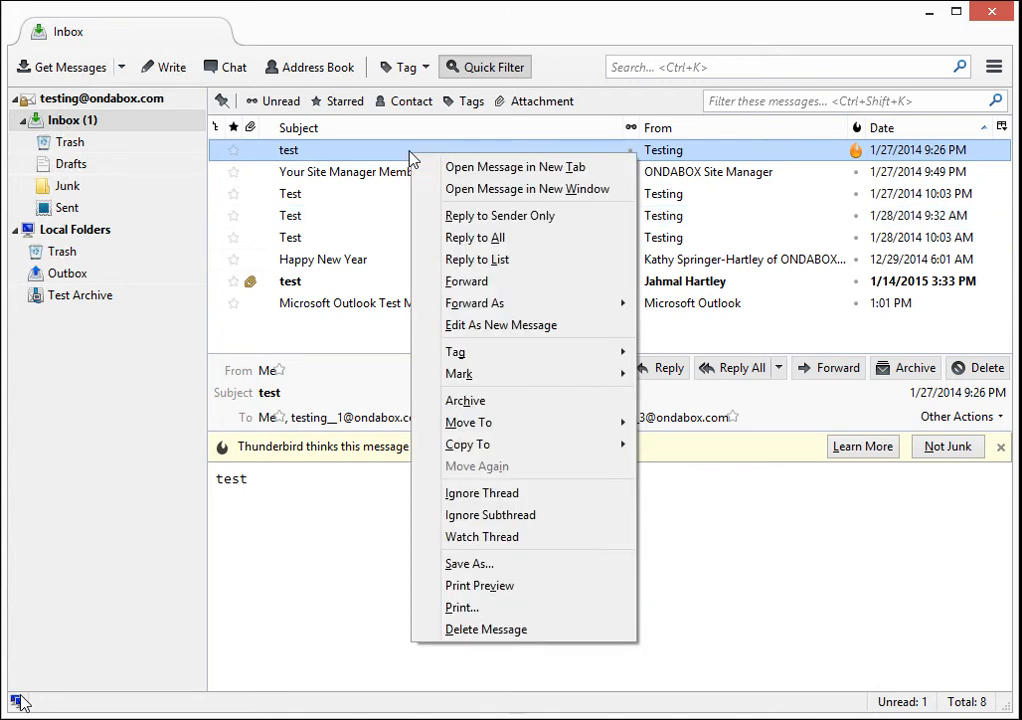
{"action": "left_click", "coordinate": [503, 411]}
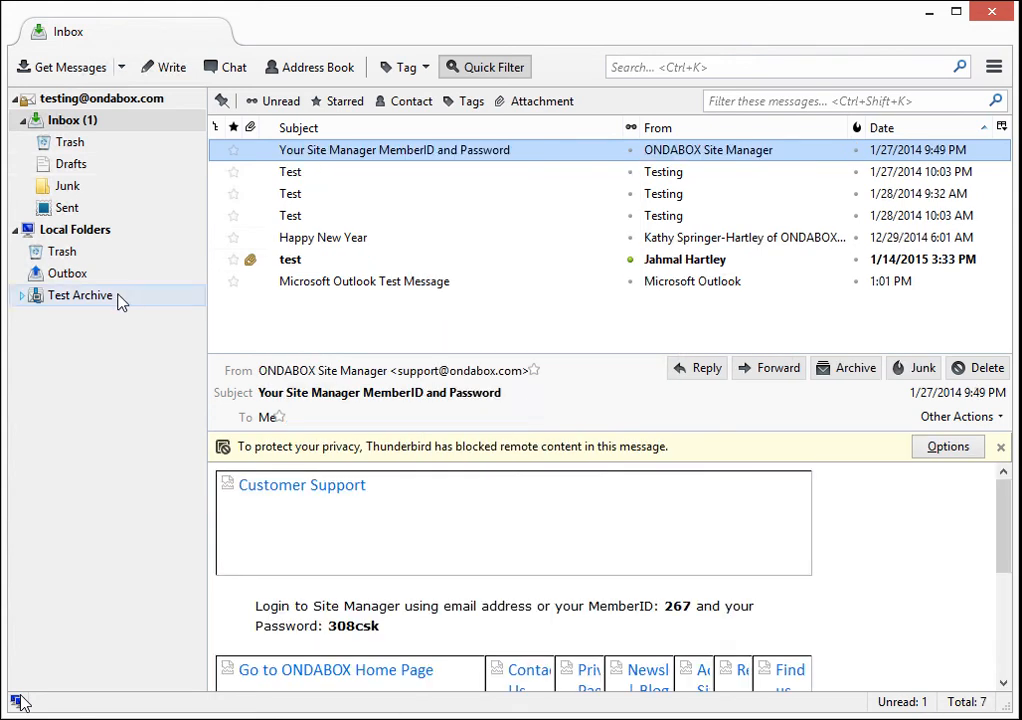
{"action": "left_click", "coordinate": [62, 300]}
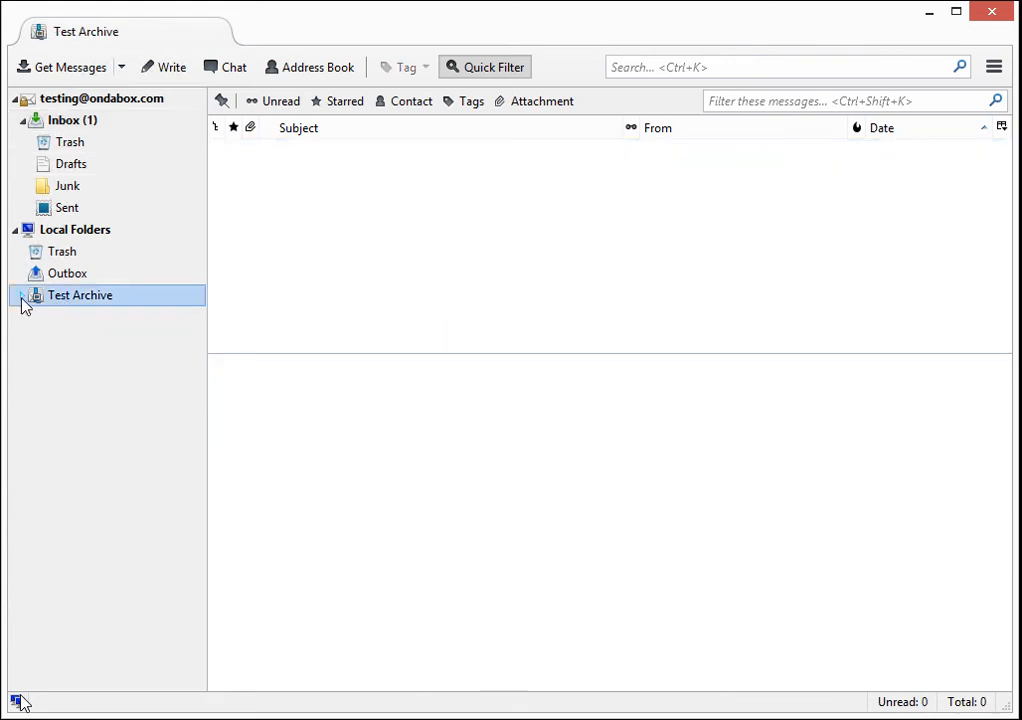
- Expand Test Archive, check the archived message in its 2014 subfolder, then return to Test Archive
{"action": "left_click", "coordinate": [21, 296]}
{"action": "left_click", "coordinate": [64, 320]}
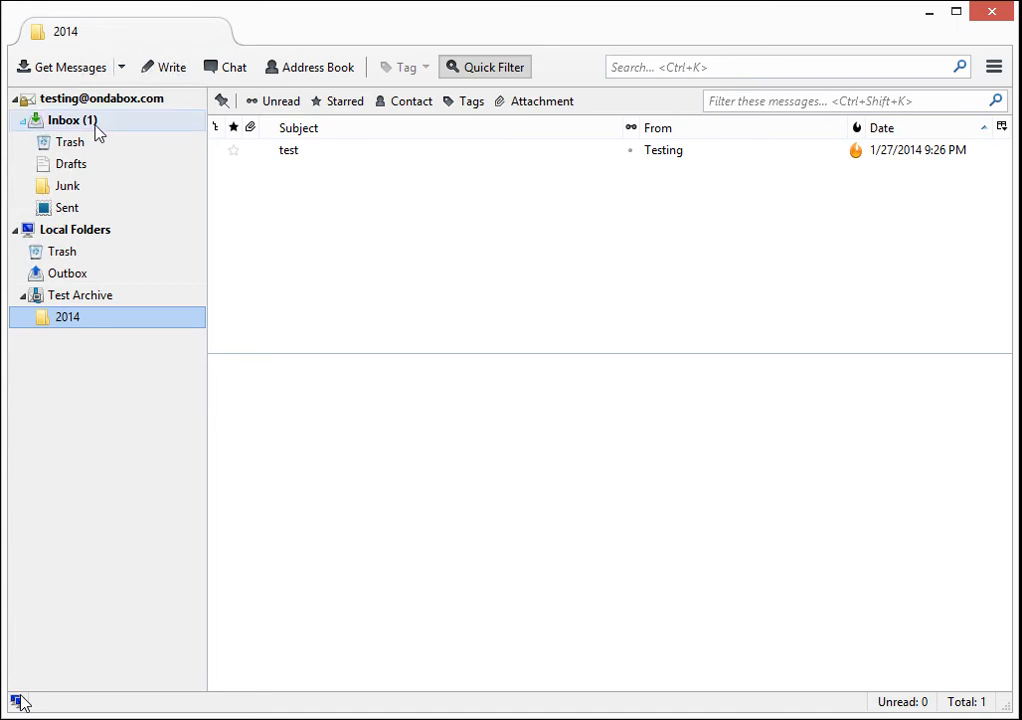
{"action": "left_click", "coordinate": [103, 298]}
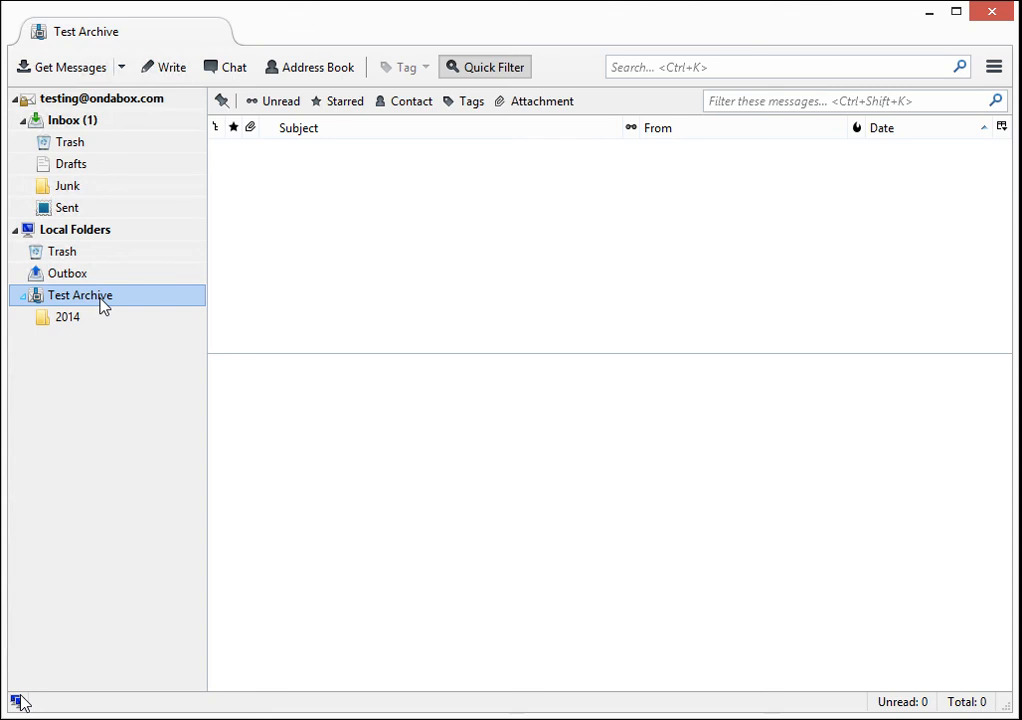
{"action": "mouse_move", "coordinate": [20, 697]}
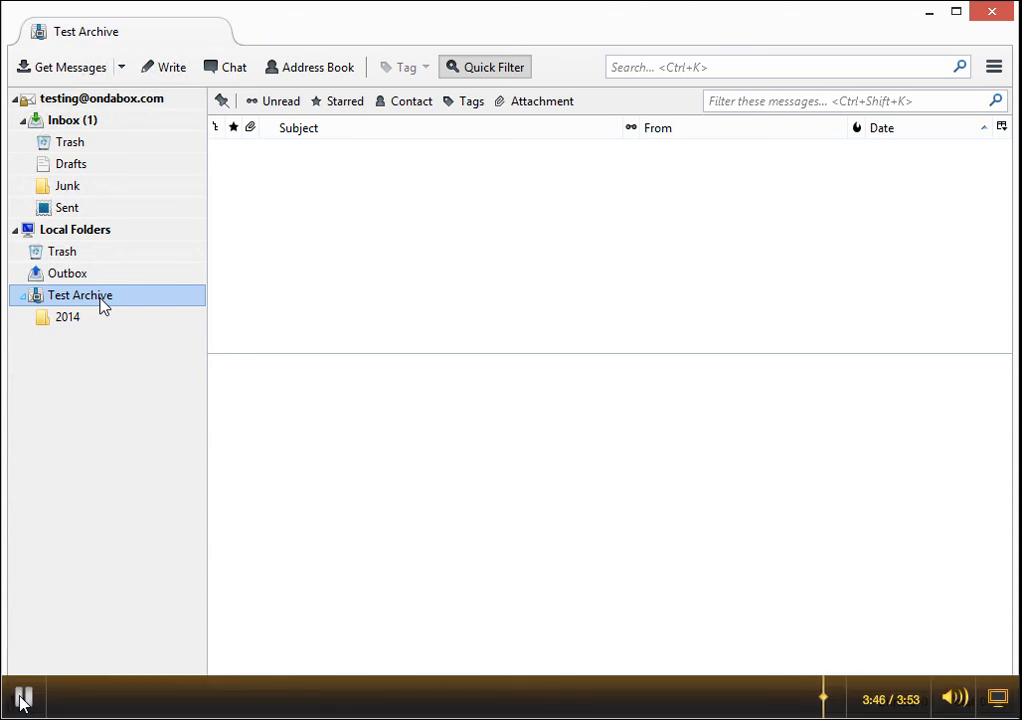